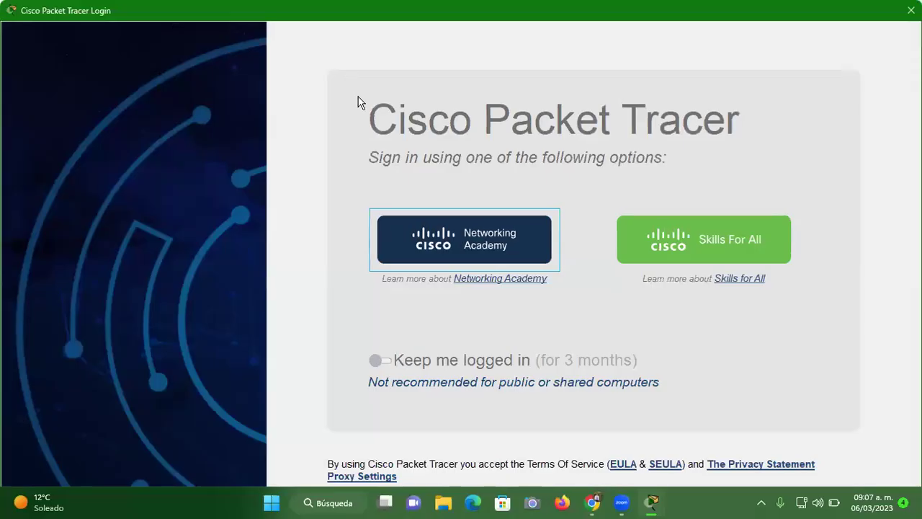
Sign in to Packet Tracer with the Networking Academy account's e-mail and password
click(453, 250)
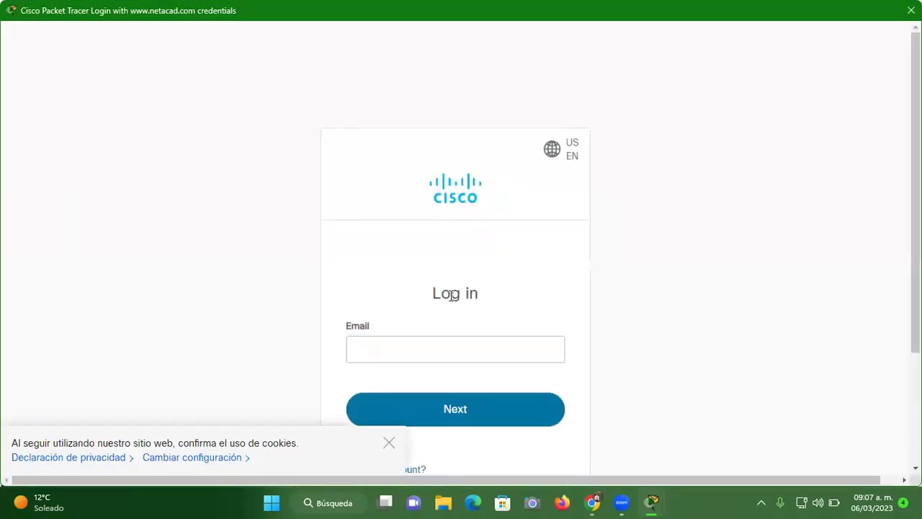
click(430, 347)
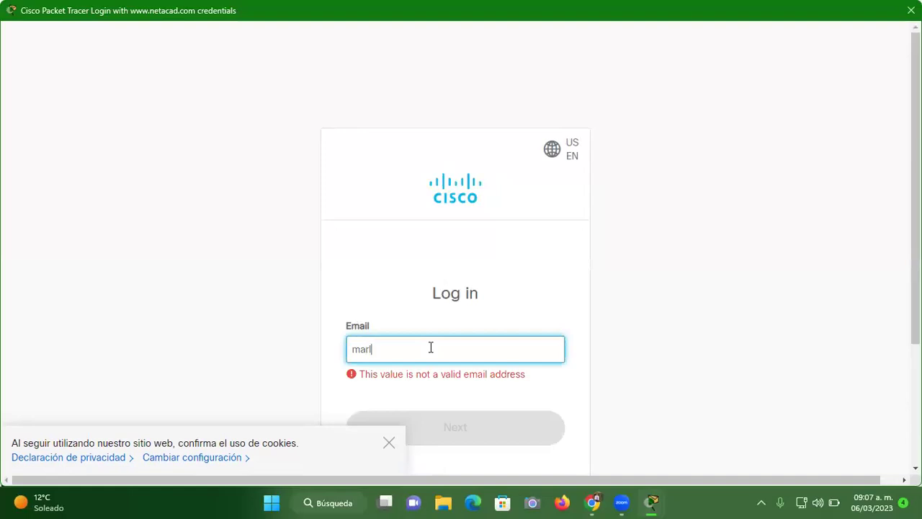
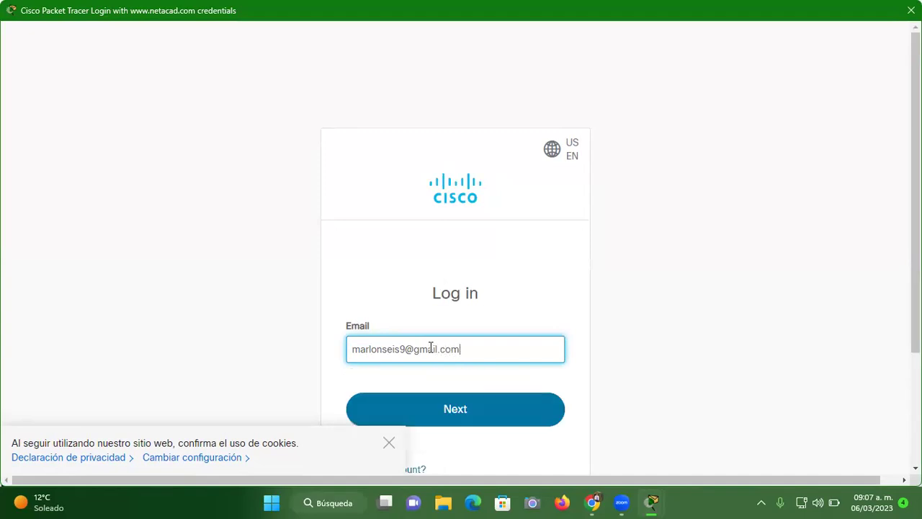
key(Return)
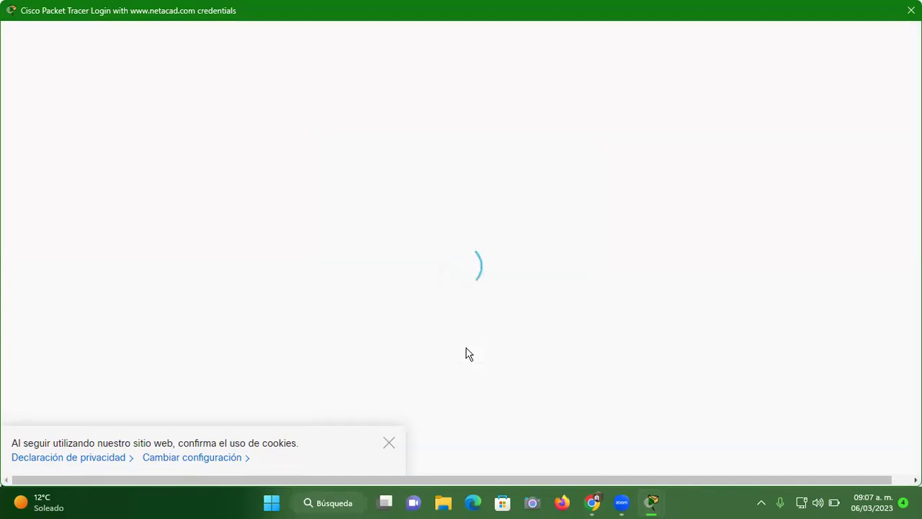
text(••••••)
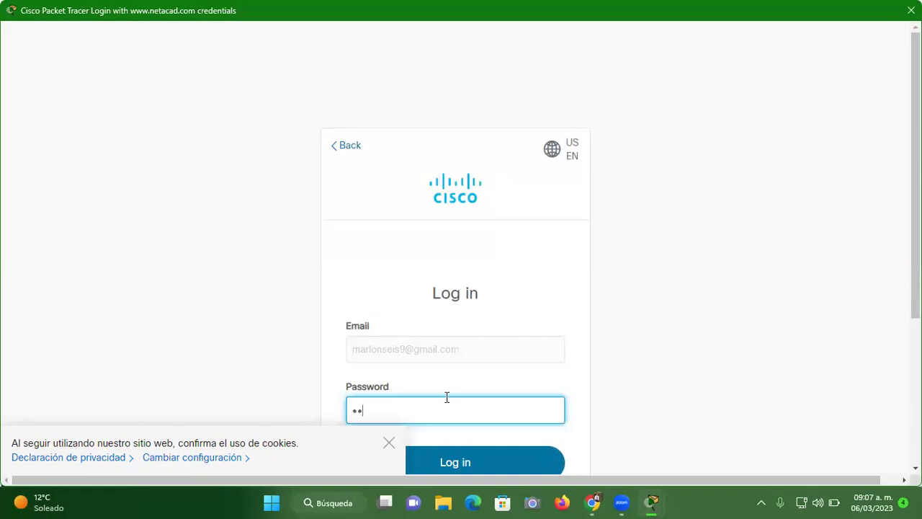
text(•••)
key(Return)
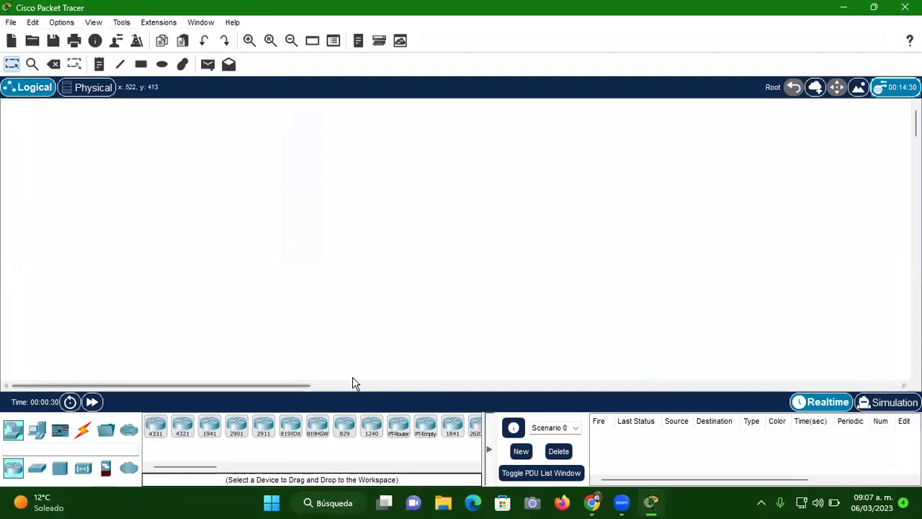
Reopen the red 5to compu highland file, dismiss the failed login twice, and close Packet Tracer
click(843, 9)
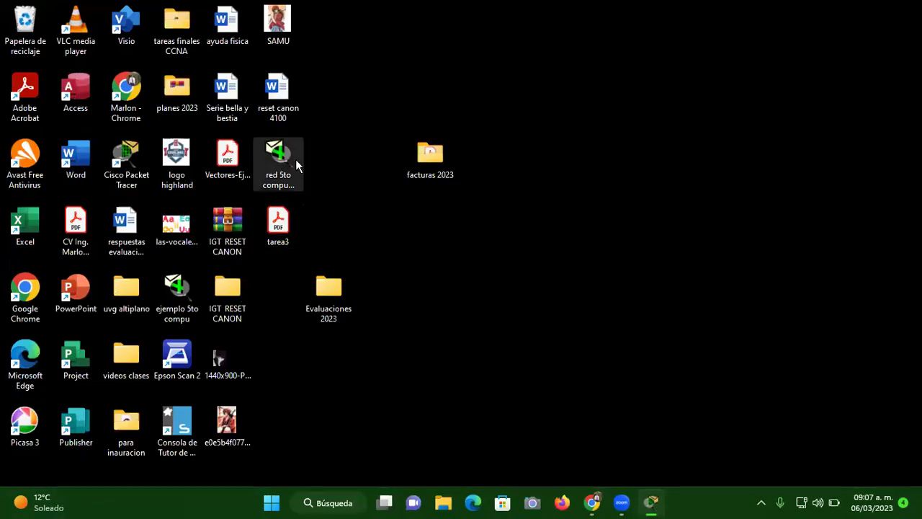
double_click(294, 163)
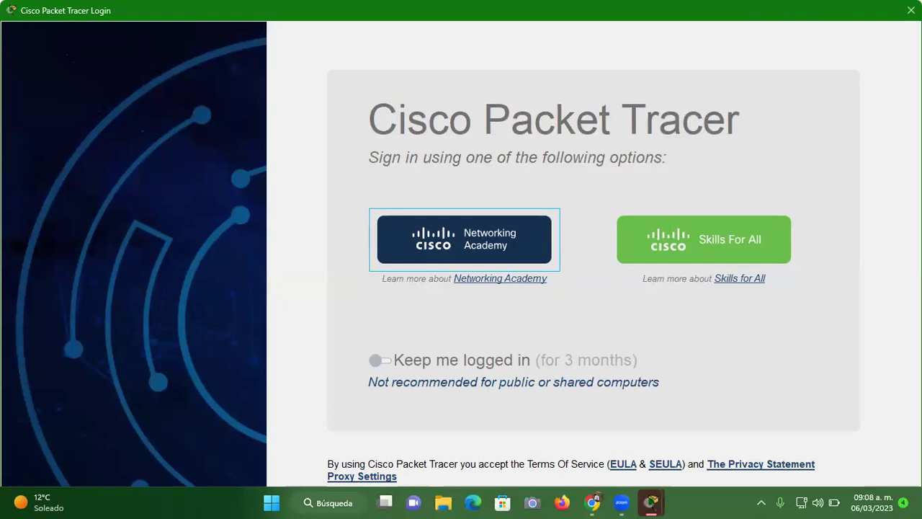
click(910, 10)
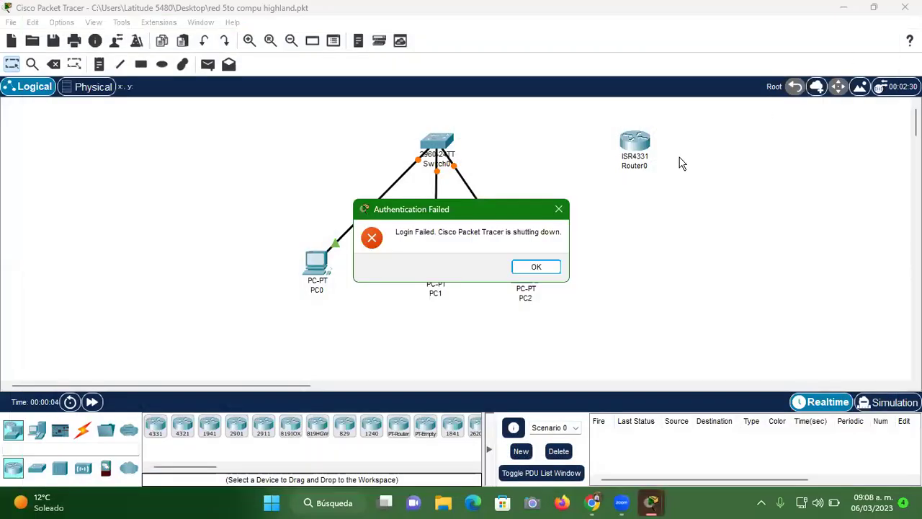
click(537, 268)
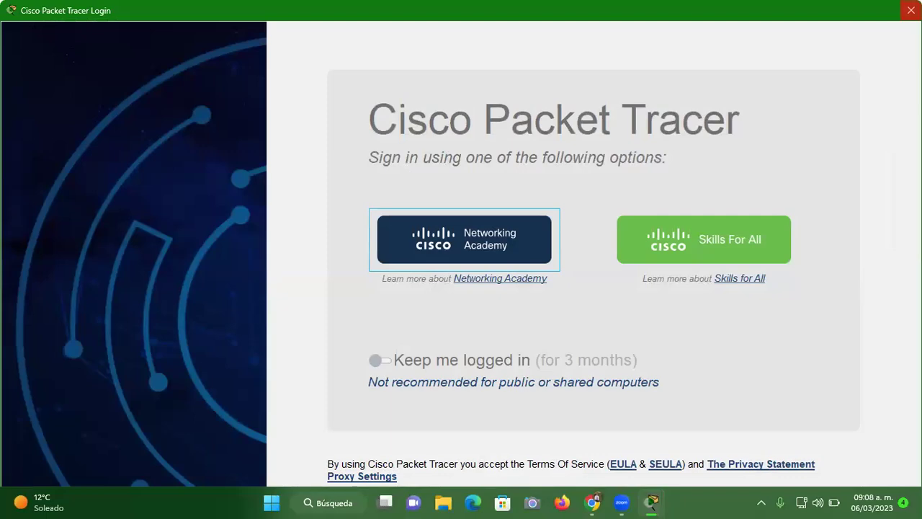
click(910, 10)
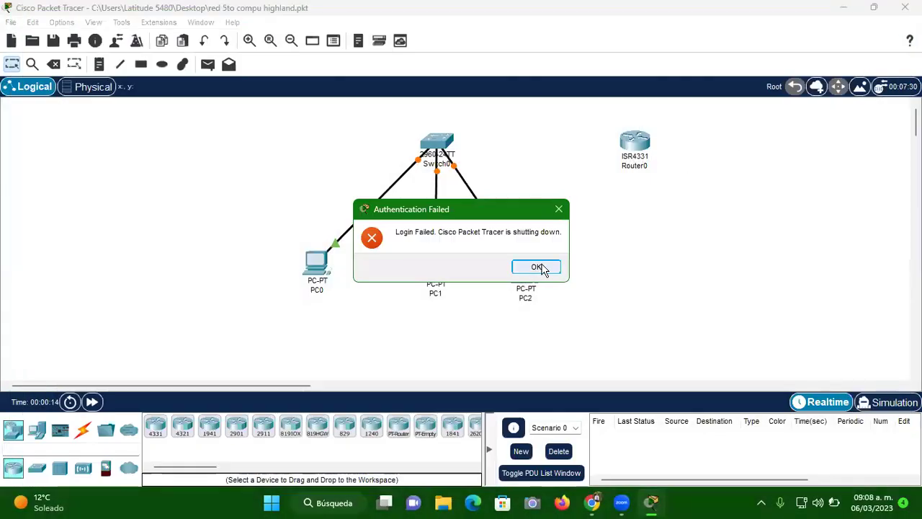
click(537, 268)
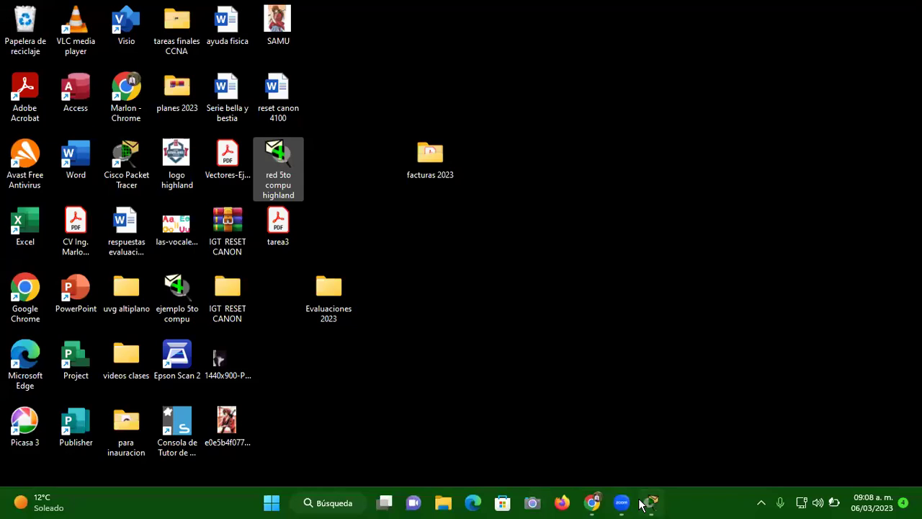
mouse_move(648, 507)
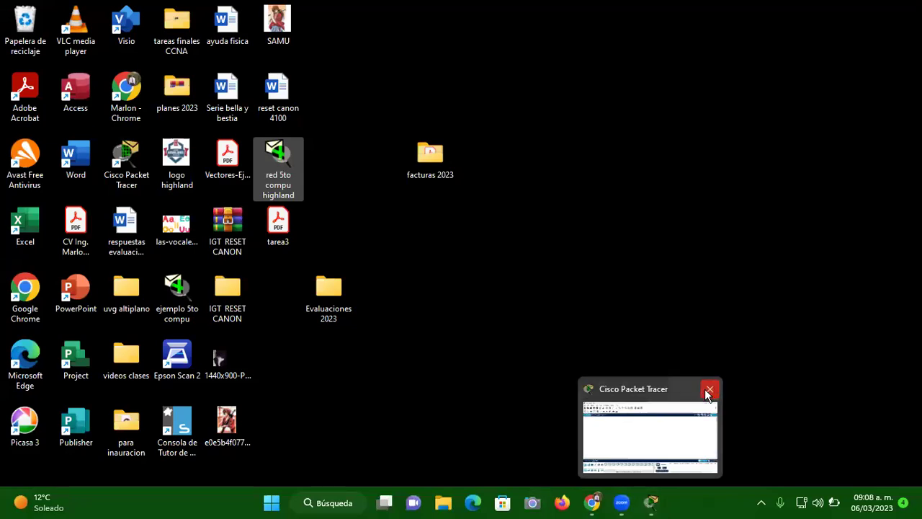
click(708, 389)
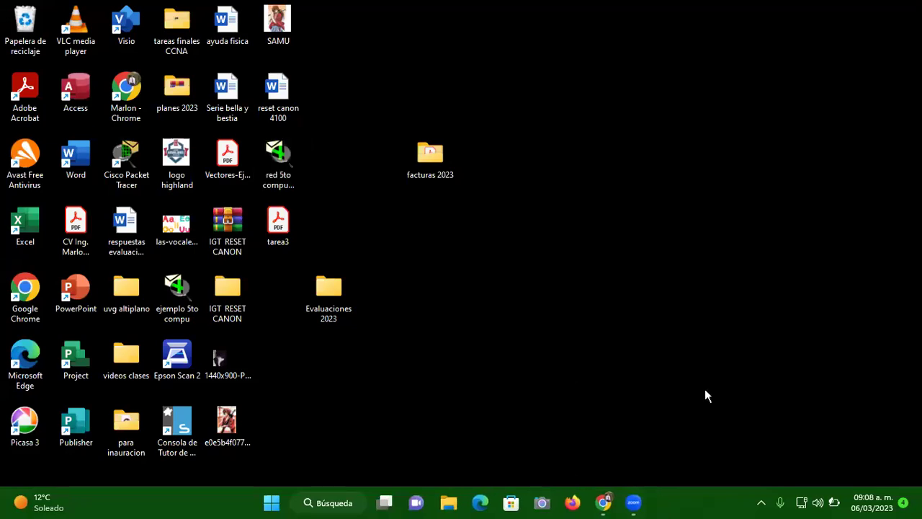
Open the red 5to compu highland network file from the desktop
click(274, 173)
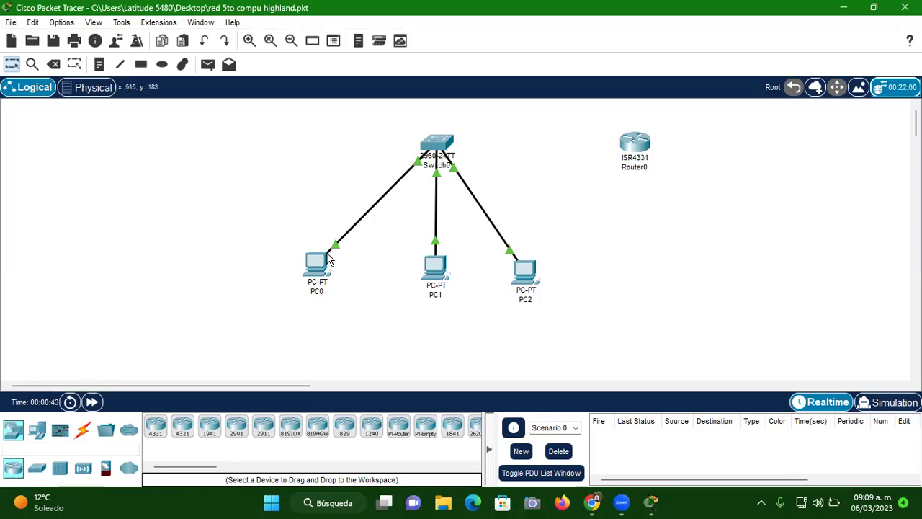
Check PC0's existing IP configuration, then close its window
click(317, 266)
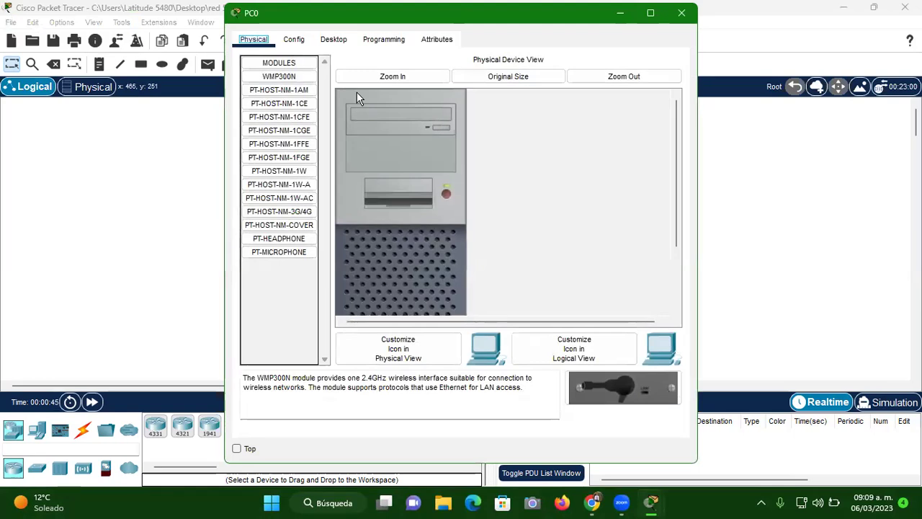
click(335, 40)
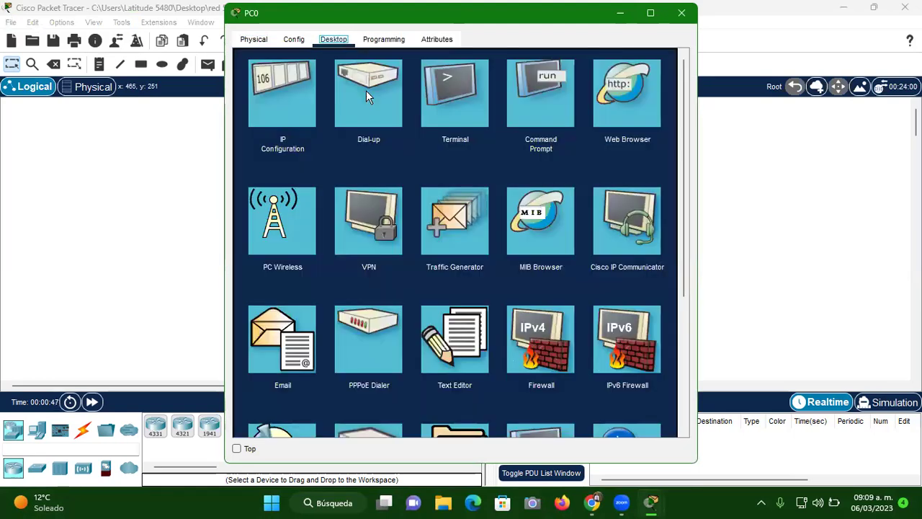
click(281, 89)
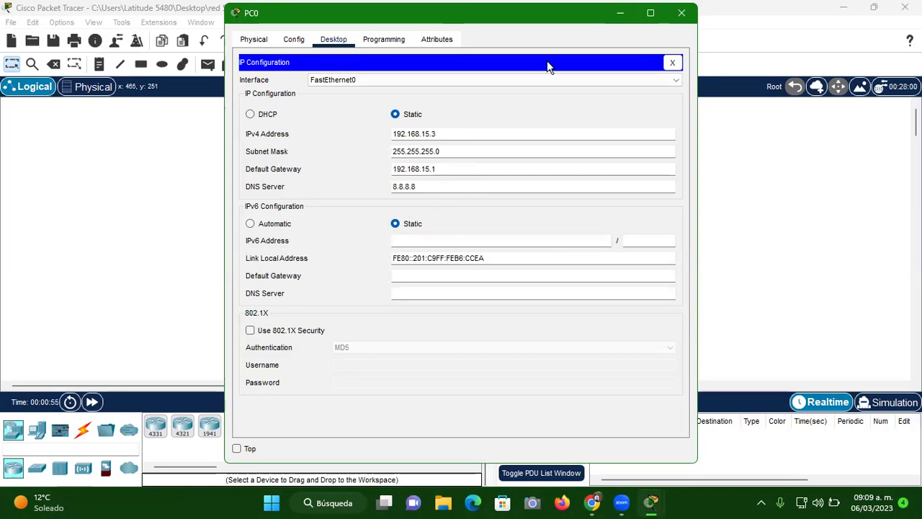
click(619, 14)
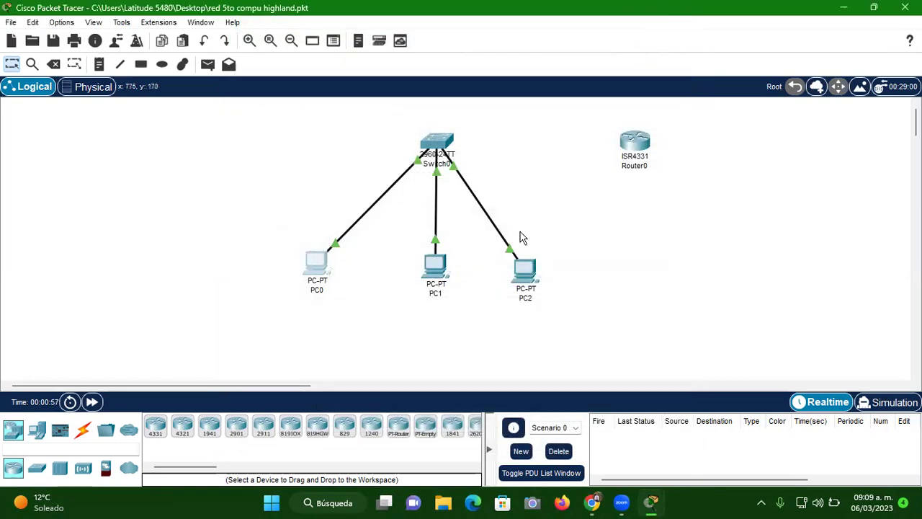
Set PC1 to IP 192.168.15.4, mask 255.255.255.0, gateway 192.168.15.1, DNS 8.8.8.8
click(434, 267)
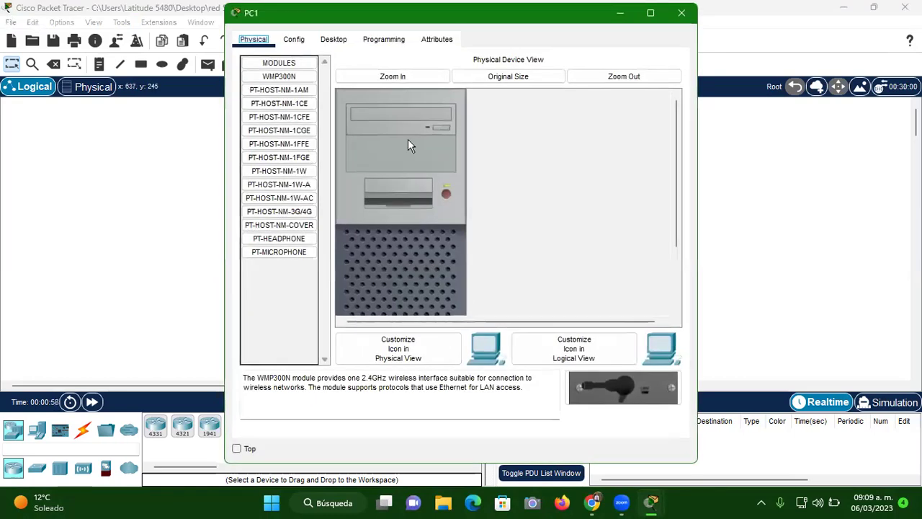
click(339, 43)
click(298, 82)
click(425, 131)
text(192)
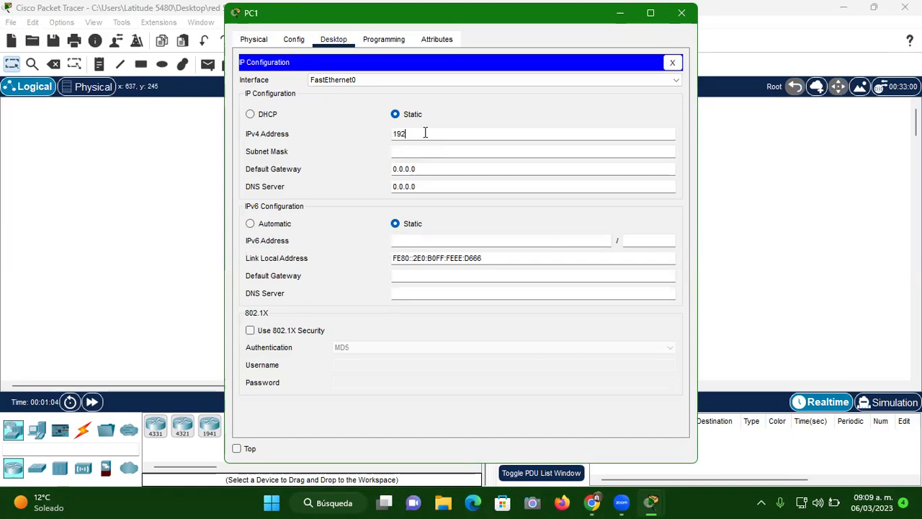
text(.168.15.4)
click(425, 151)
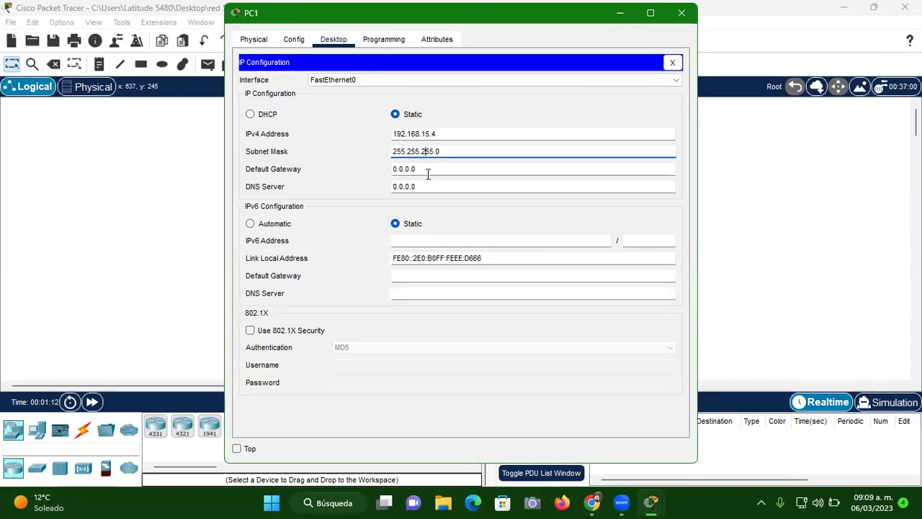
click(426, 168)
key(BackSpace)
key(BackSpace)
key(BackSpace)
key(BackSpace)
key(BackSpace)
key(BackSpace)
key(BackSpace)
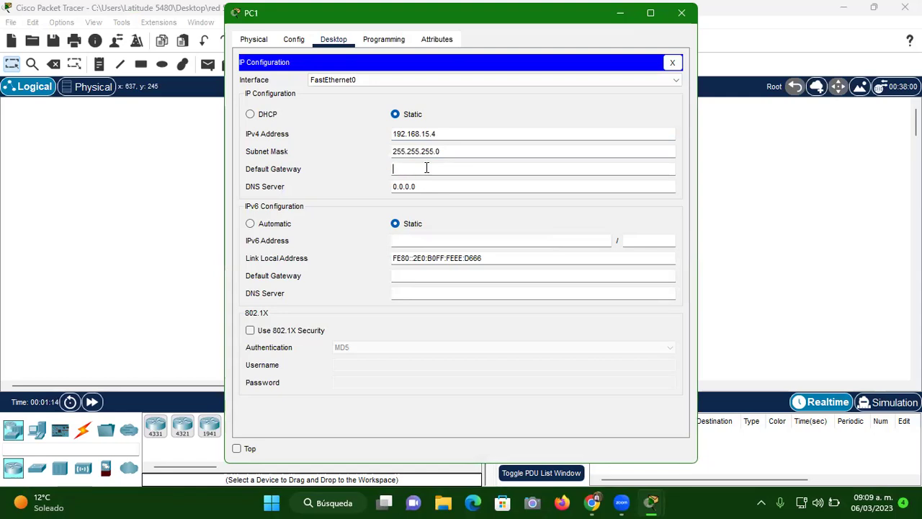
text(192)
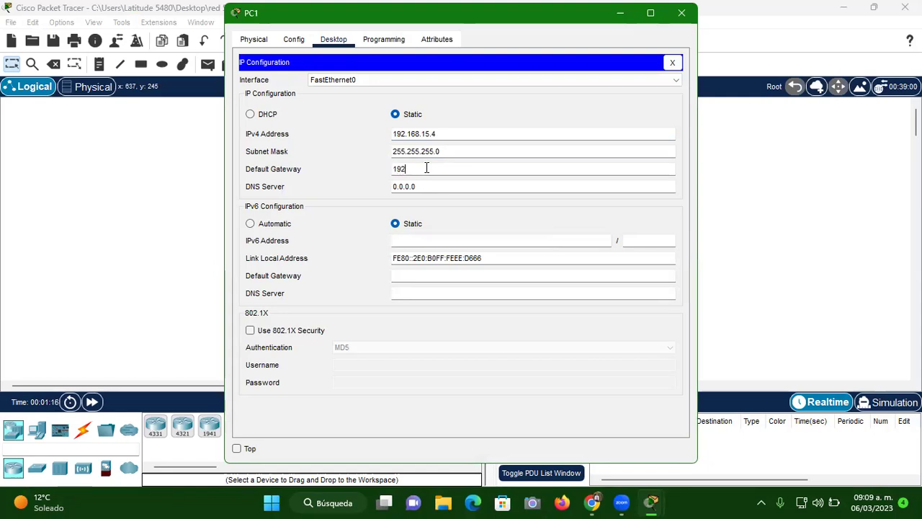
text(.168.15.1)
click(417, 186)
key(BackSpace)
key(BackSpace)
key(BackSpace)
key(BackSpace)
key(BackSpace)
key(BackSpace)
key(BackSpace)
text(8)
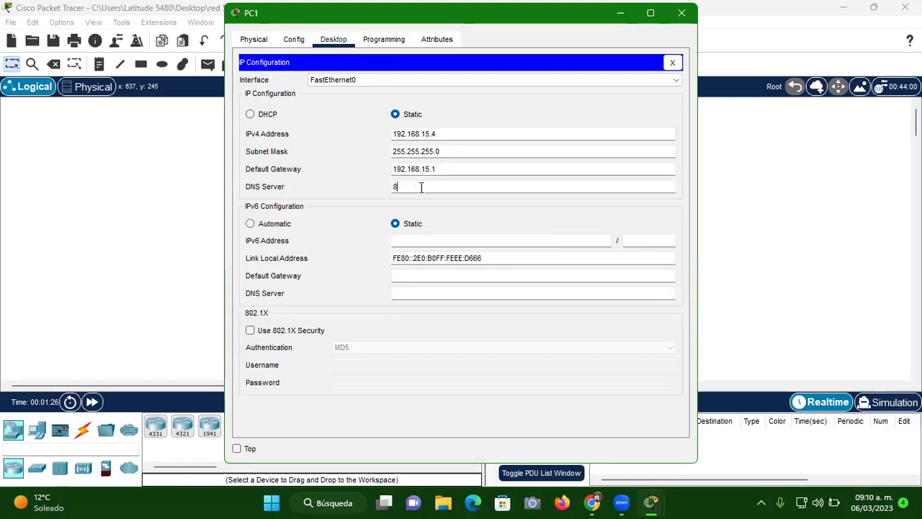
text(.8.8.8)
click(672, 24)
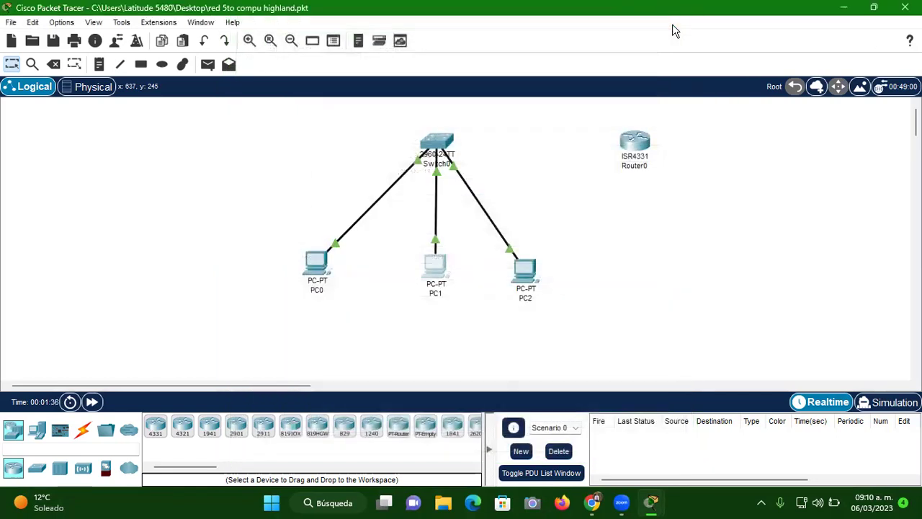
Enter 192.168.15.5 as PC2's IPv4 address in its IP Configuration
click(546, 275)
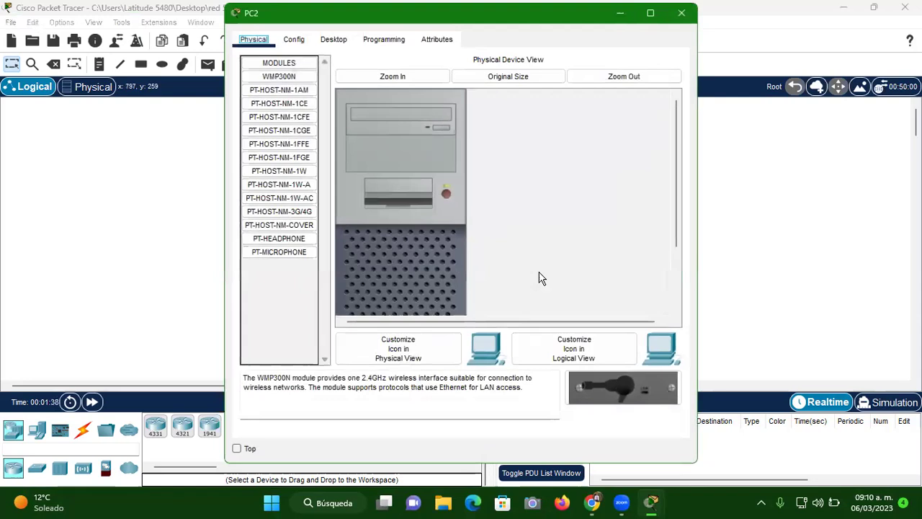
click(335, 42)
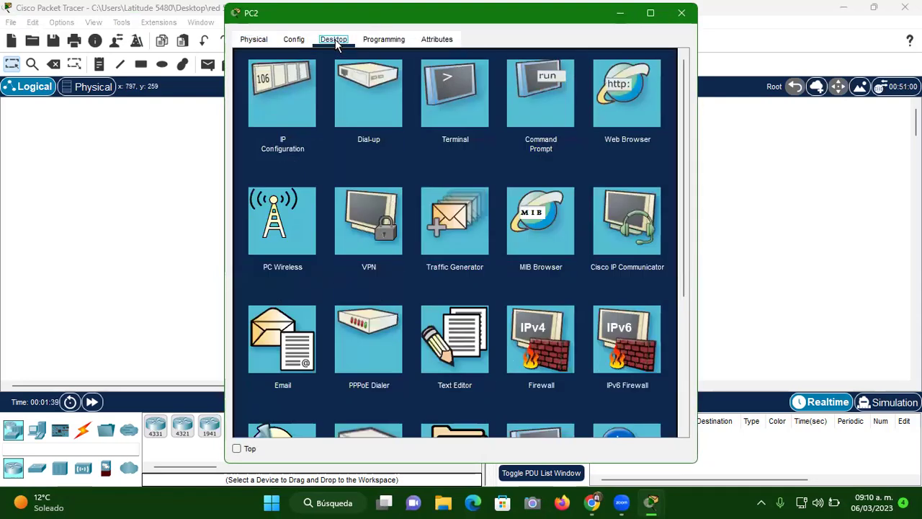
click(269, 101)
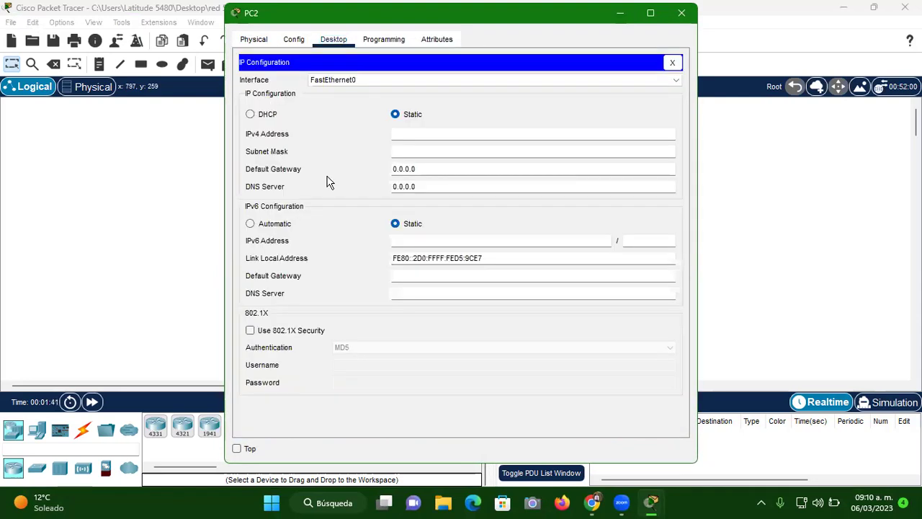
click(416, 135)
text(192.168.15.)
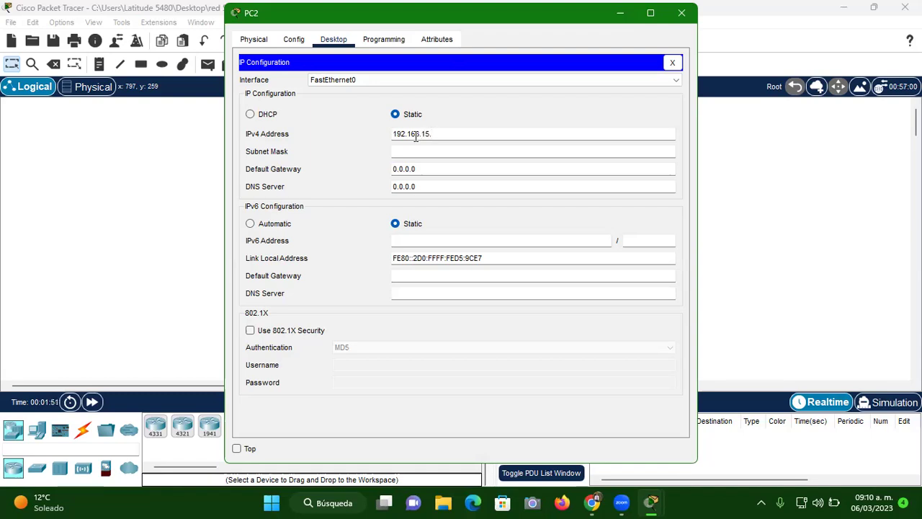
text(5)
Fill PC2's mask 255.255.255.0, gateway 192.168.15.1 and DNS 8.8.8.8, then close its window
click(423, 149)
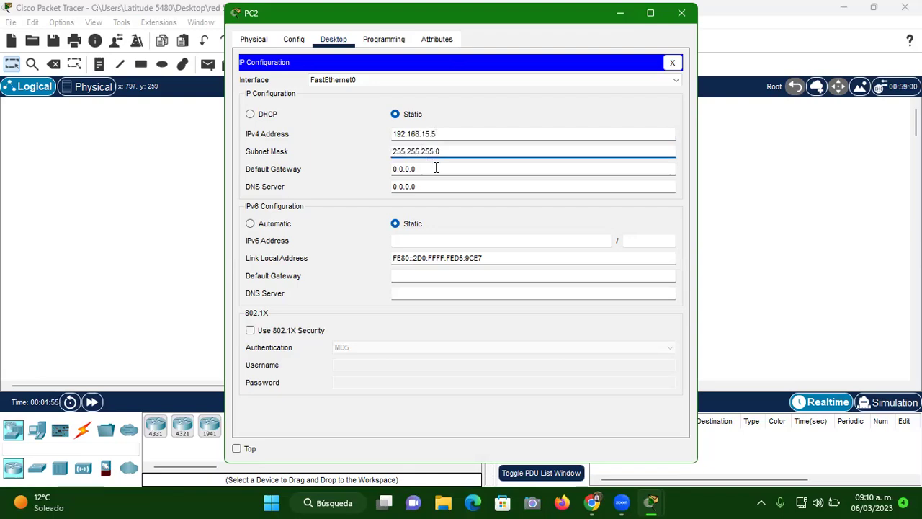
click(435, 167)
key(BackSpace)
key(BackSpace)
key(BackSpace)
key(BackSpace)
key(BackSpace)
key(BackSpace)
key(BackSpace)
text(192.1)
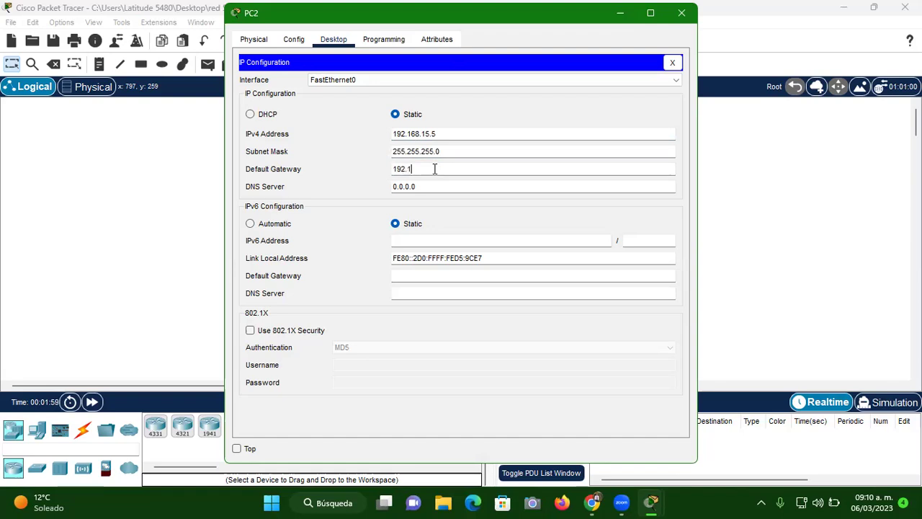
text(68.15.1)
click(421, 186)
key(BackSpace)
key(BackSpace)
key(BackSpace)
key(BackSpace)
key(BackSpace)
key(BackSpace)
key(BackSpace)
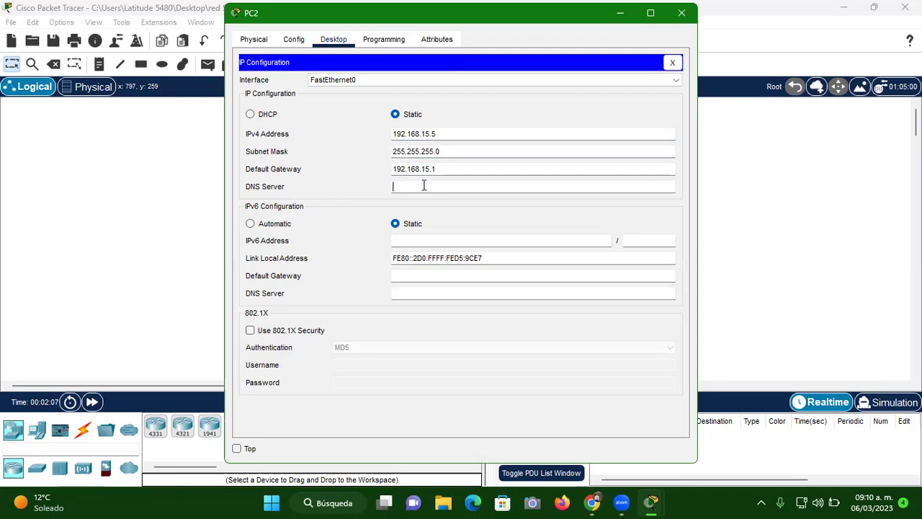
text(8.8.8.8)
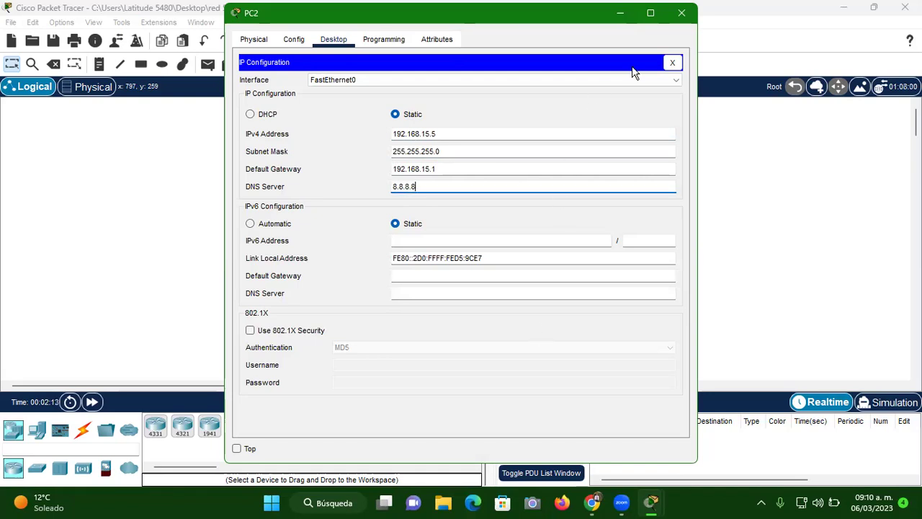
click(680, 15)
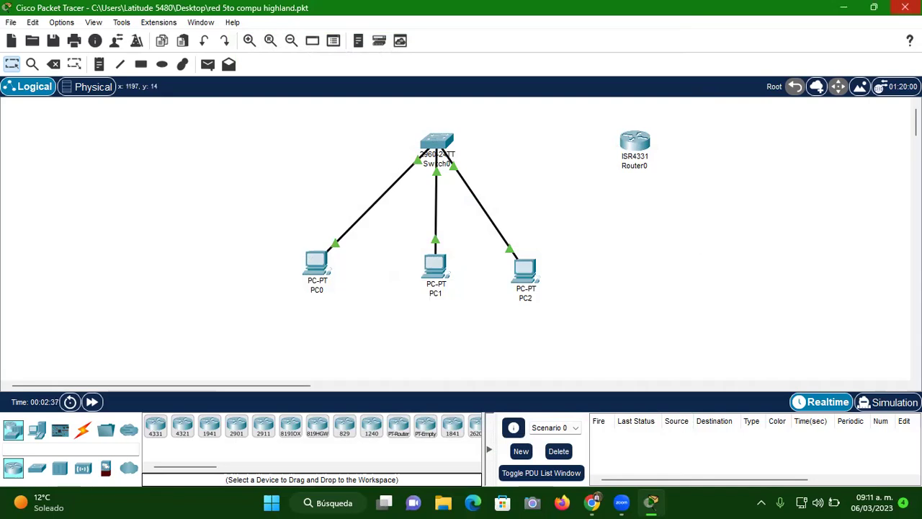
Minimize Packet Tracer and search the Windows Start menu for cmd
click(844, 10)
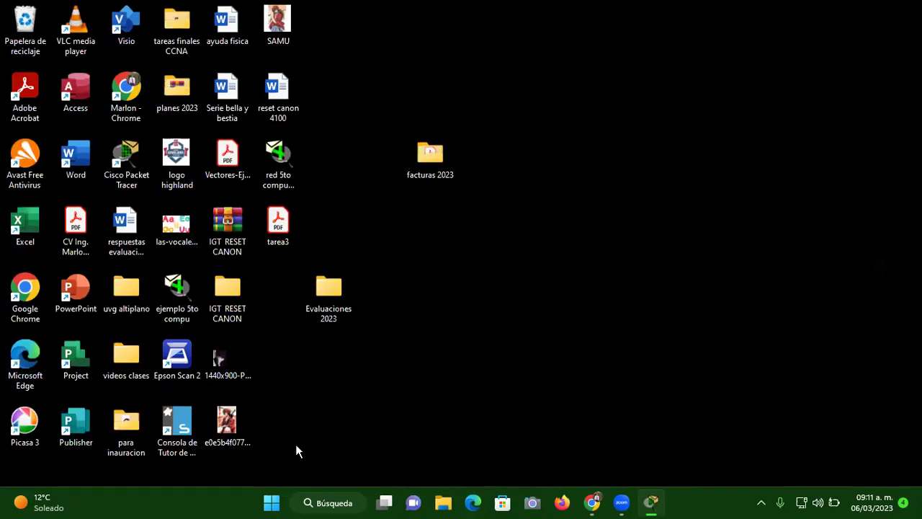
click(270, 504)
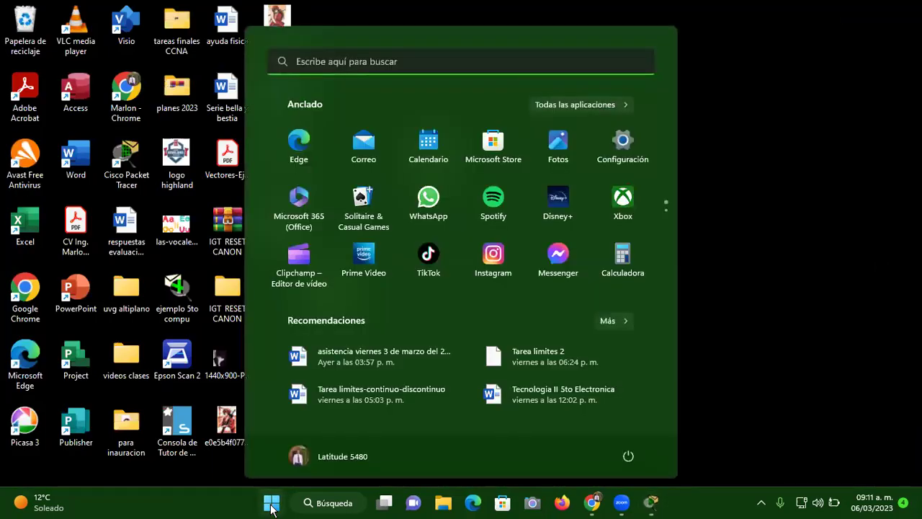
click(350, 63)
text(cmd)
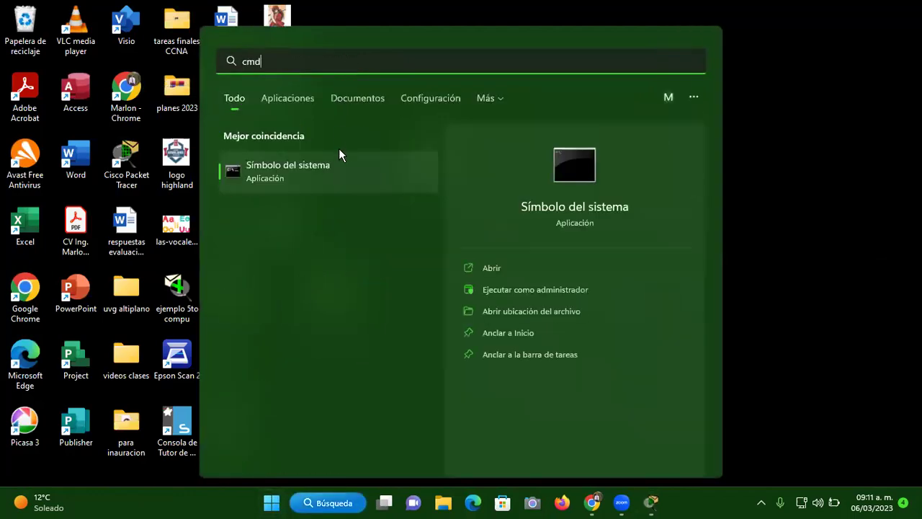
Launch Command Prompt full screen, type and erase ping, then minimize it
click(301, 168)
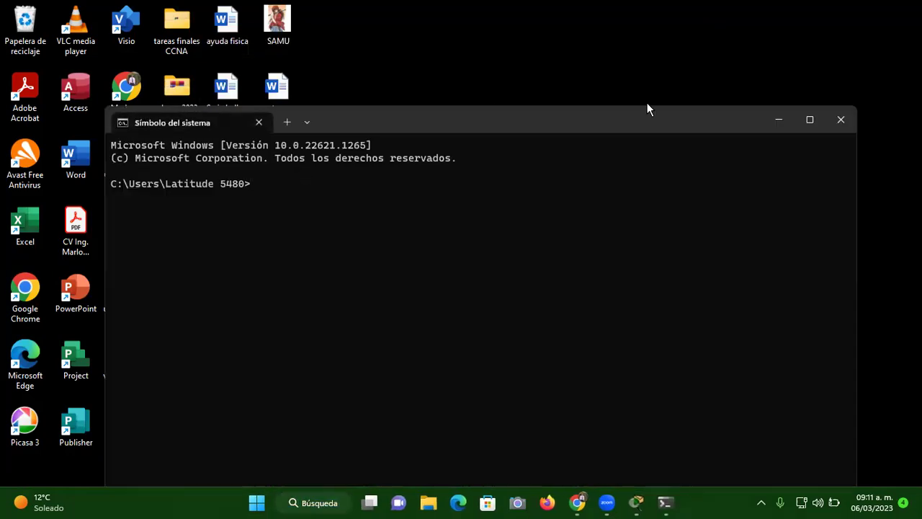
click(808, 125)
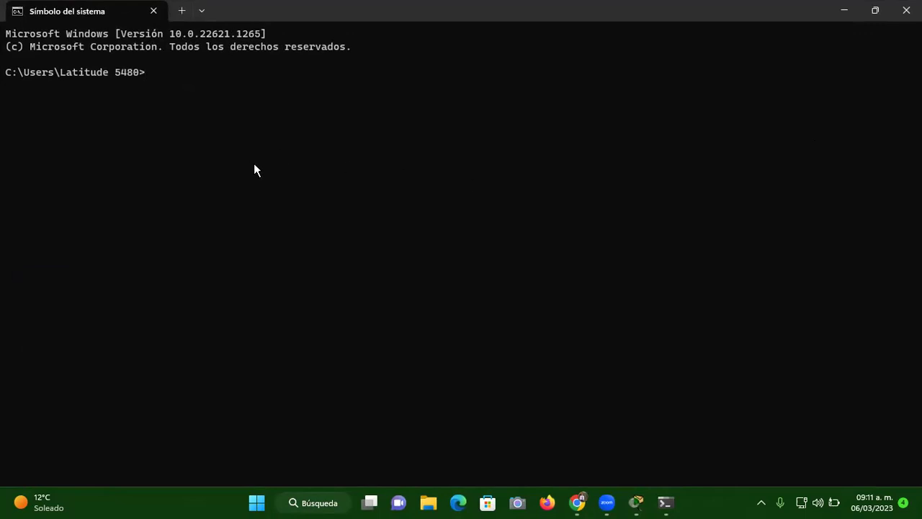
text(ping)
key(BackSpace)
key(BackSpace)
key(BackSpace)
key(BackSpace)
click(845, 13)
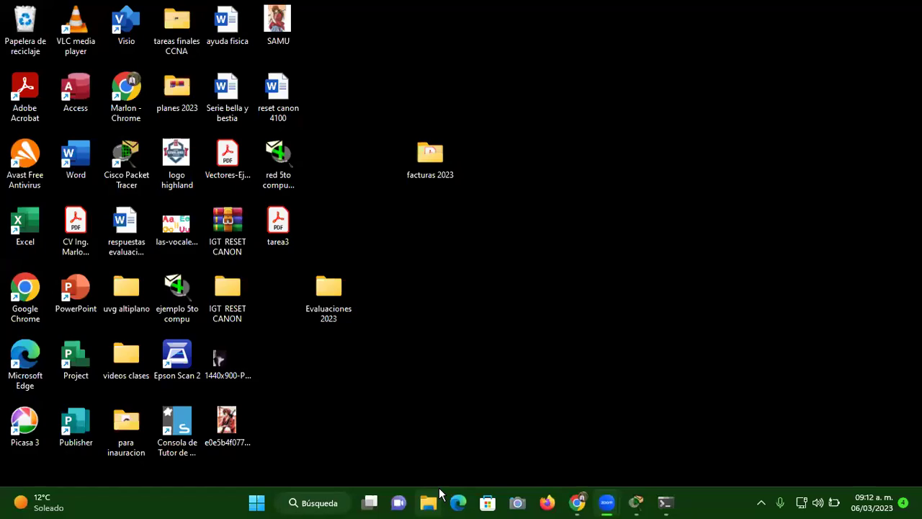
Restore Packet Tracer and open PC2's device window, maximizing then restoring its size
click(637, 506)
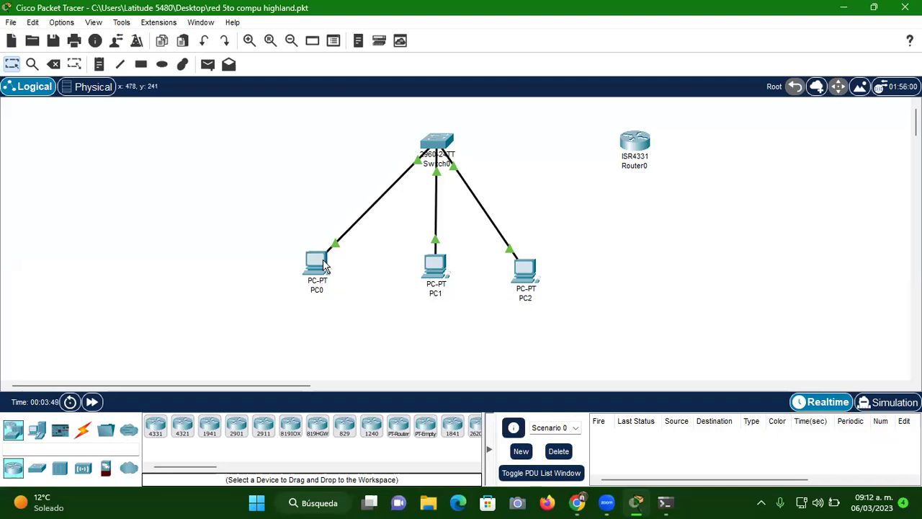
click(524, 274)
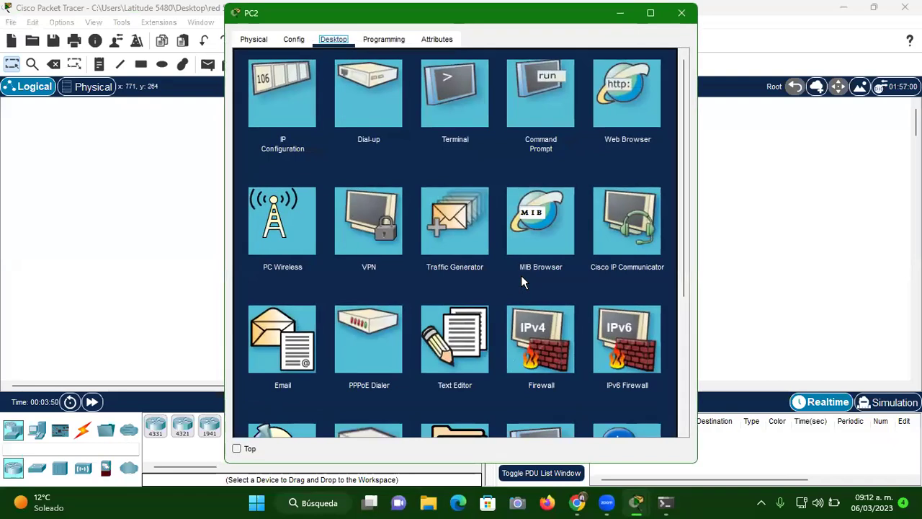
key(super+Up)
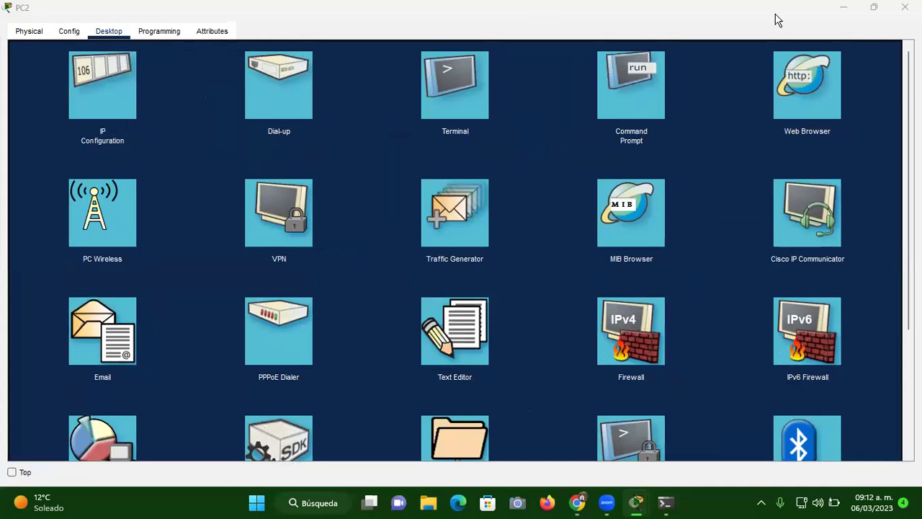
click(873, 8)
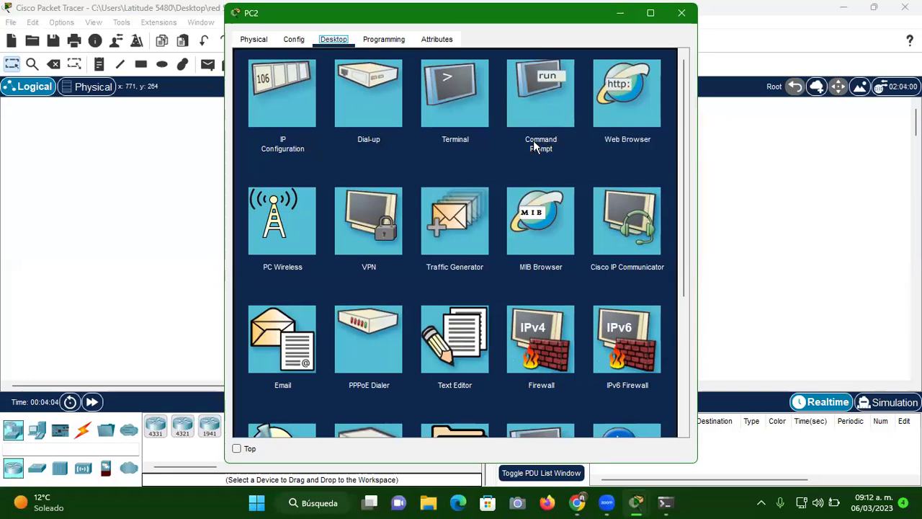
Ping 192.168.15.3 from PC2's Command Prompt, getting 4/4 replies, then close PC2
click(543, 94)
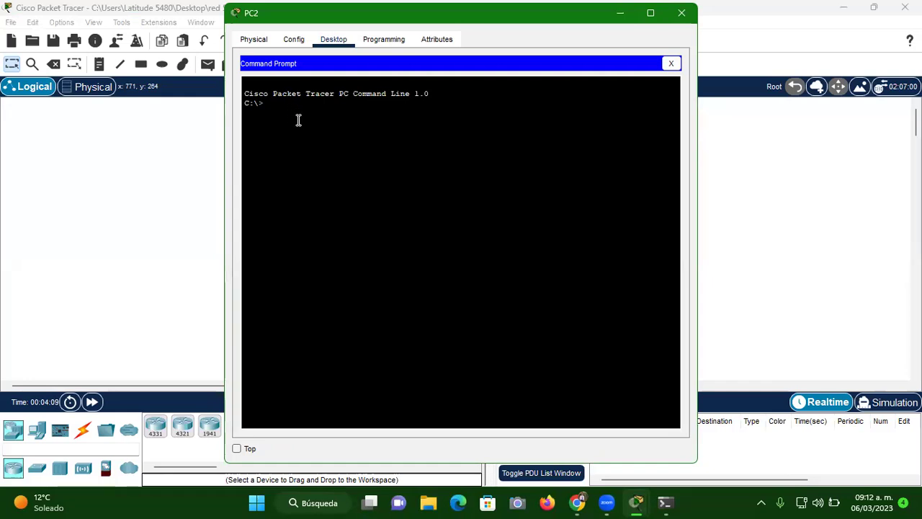
text(ping)
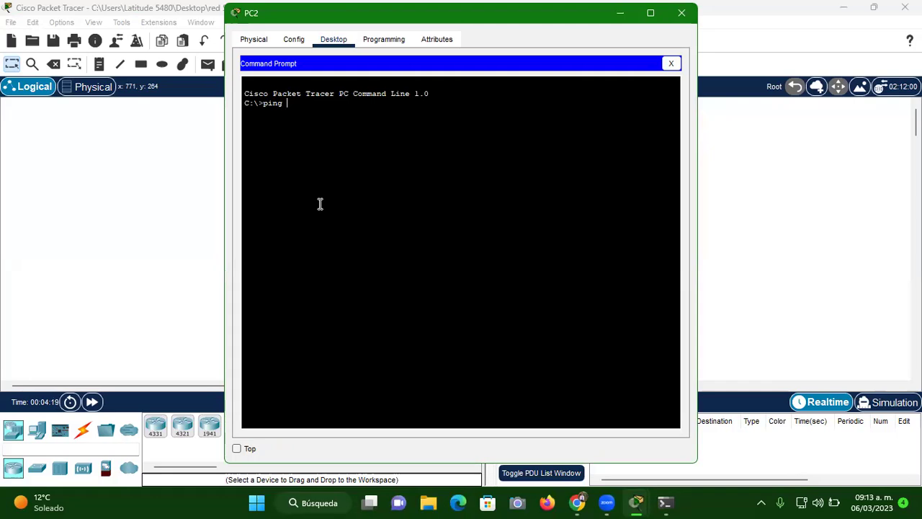
text(92.168.15.3)
key(Return)
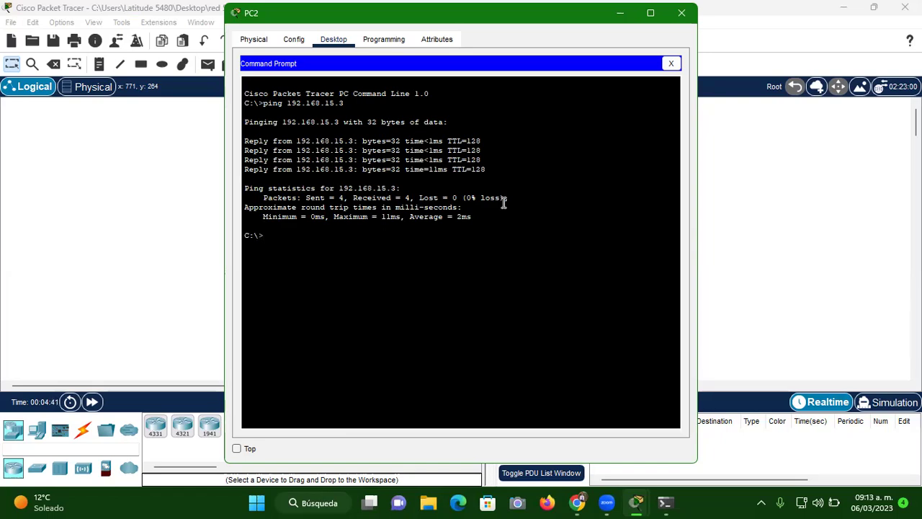
click(658, 22)
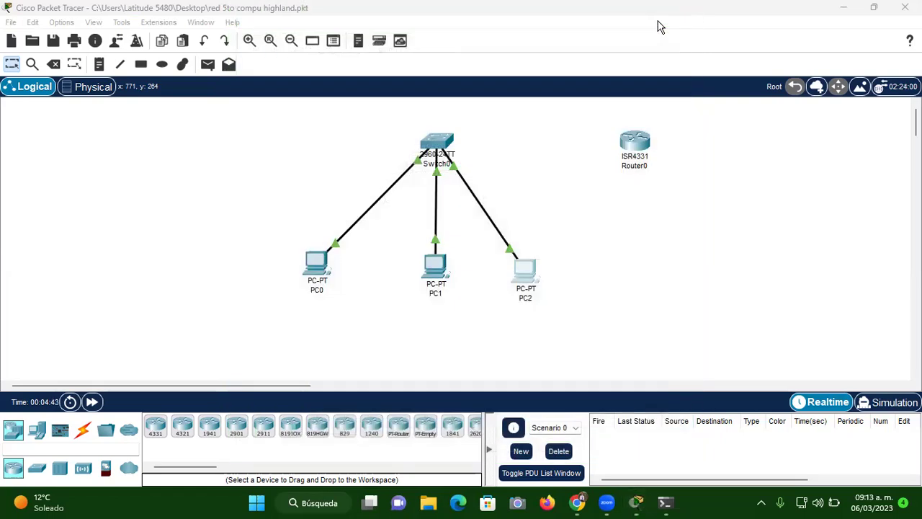
Run ping 192.168.15.5 from PC1's Command Prompt, getting 4/4 replies, then close PC1
click(436, 268)
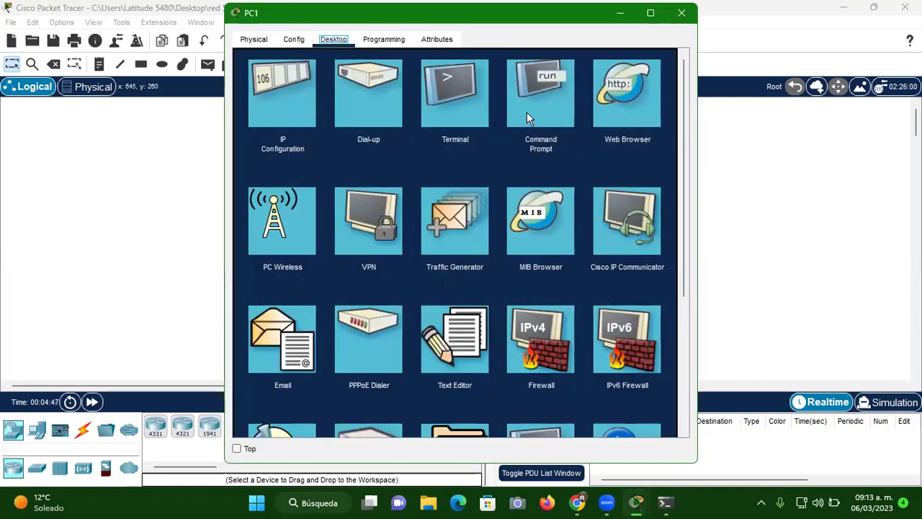
click(535, 96)
text(ping)
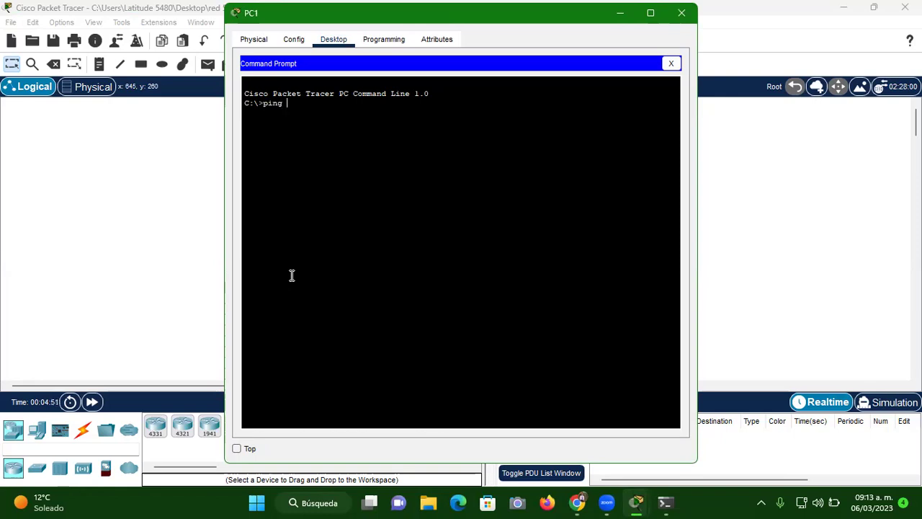
text( 192.168.15.5)
key(Return)
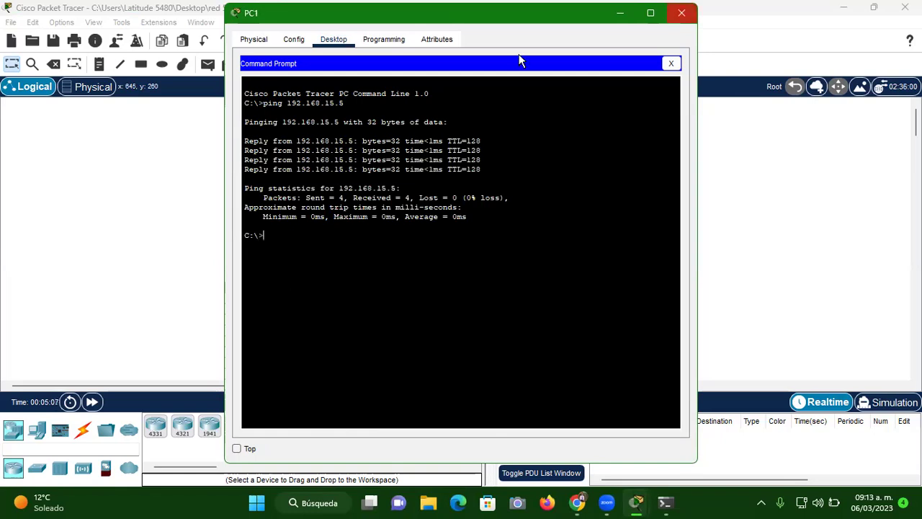
click(681, 12)
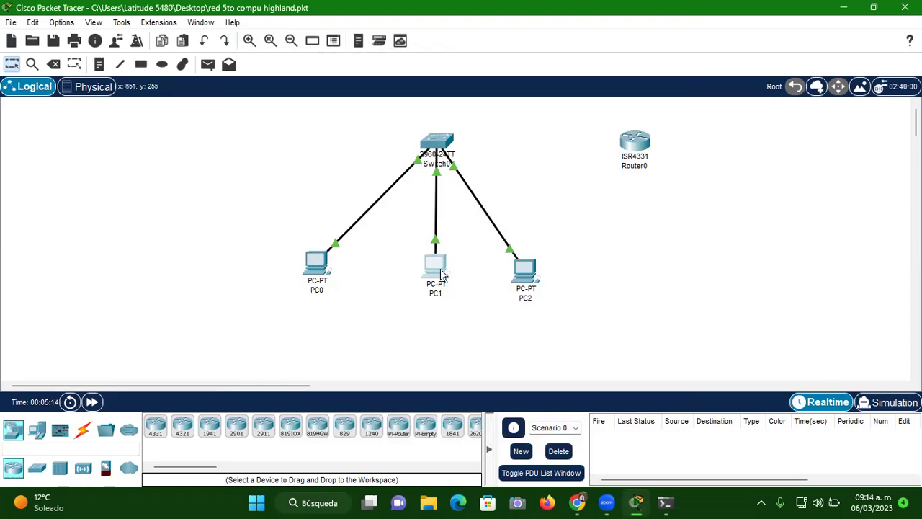
Reopen PC1's Command Prompt and begin typing a ping to gateway 192.168.15.1, unrun
click(436, 270)
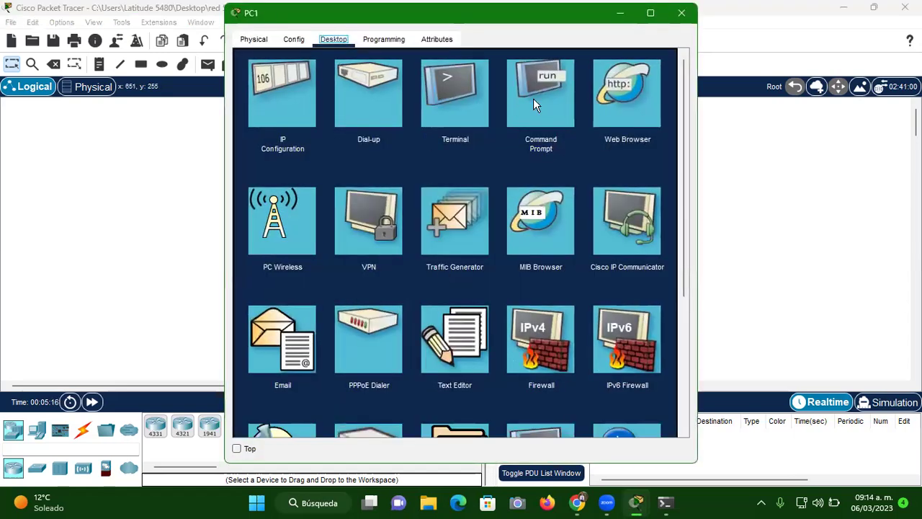
click(533, 97)
text(ping 192.)
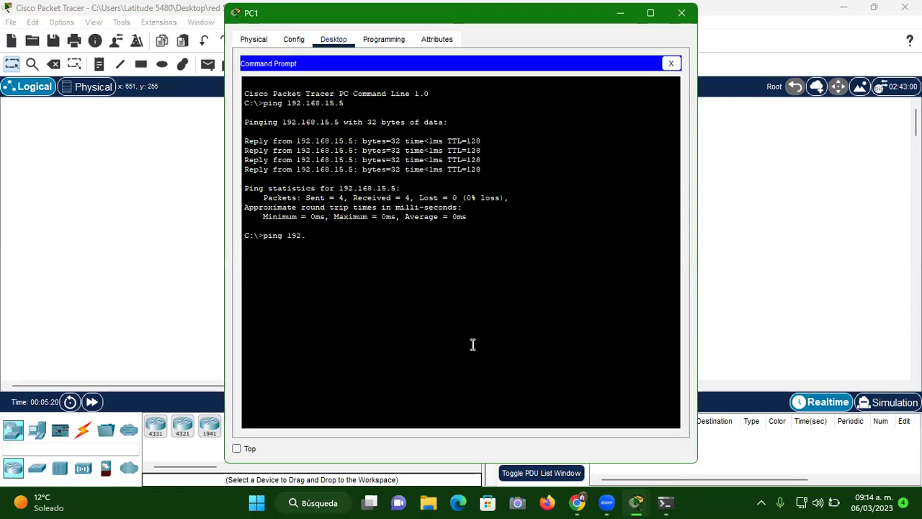
text(1687)
text(15)
text(.1)
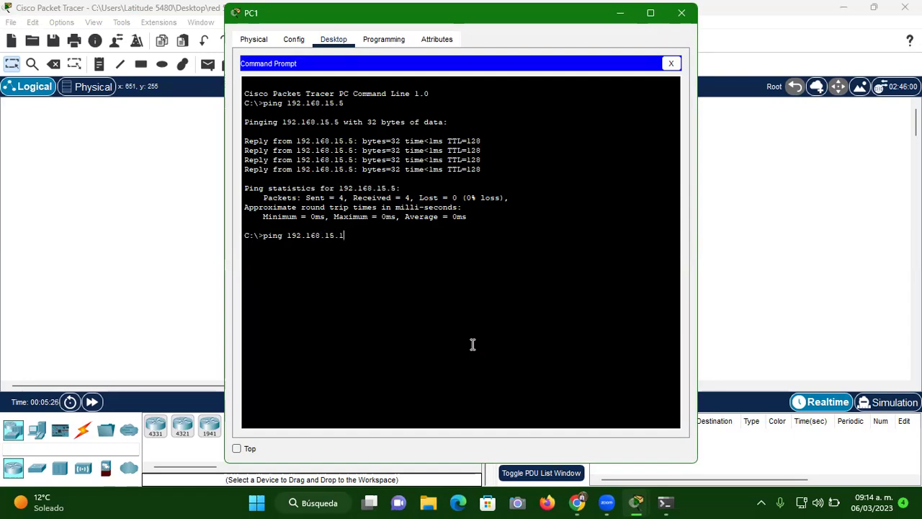